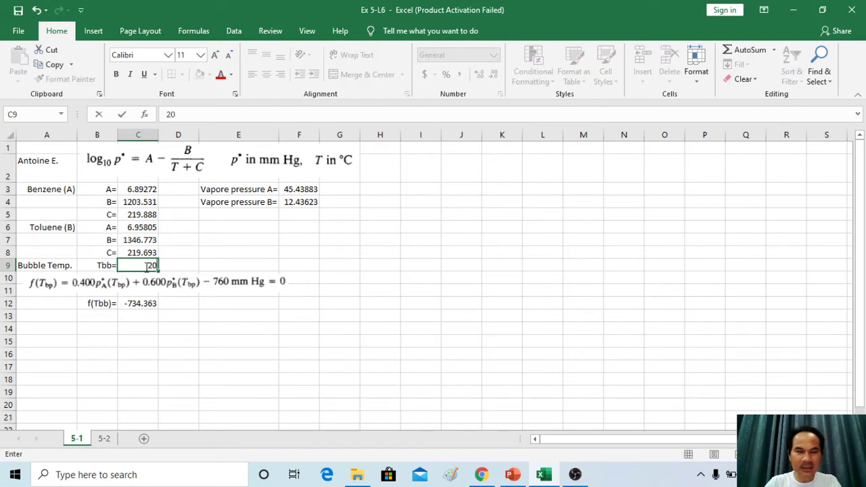
Enter 20 and then 10 as trial bubble temperatures in cell C9
{"action": "key", "text": "Return"}
{"action": "left_click", "coordinate": [146, 267]}
{"action": "type", "text": "10"}
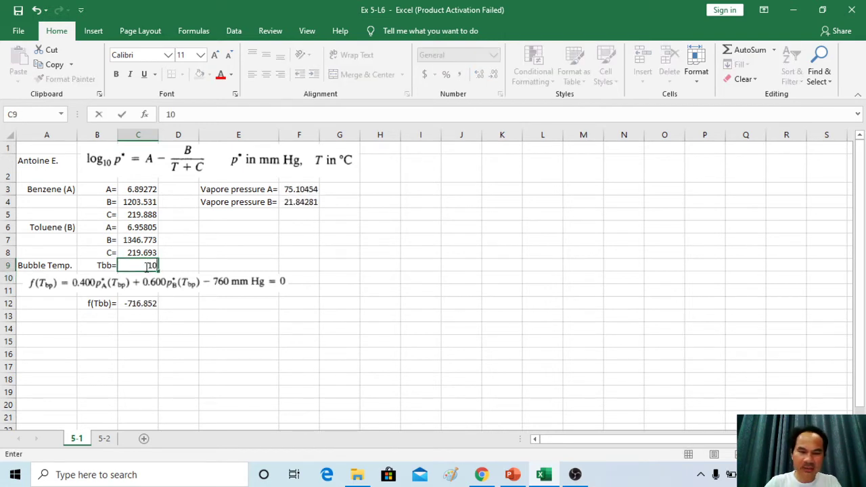
{"action": "key", "text": "Return"}
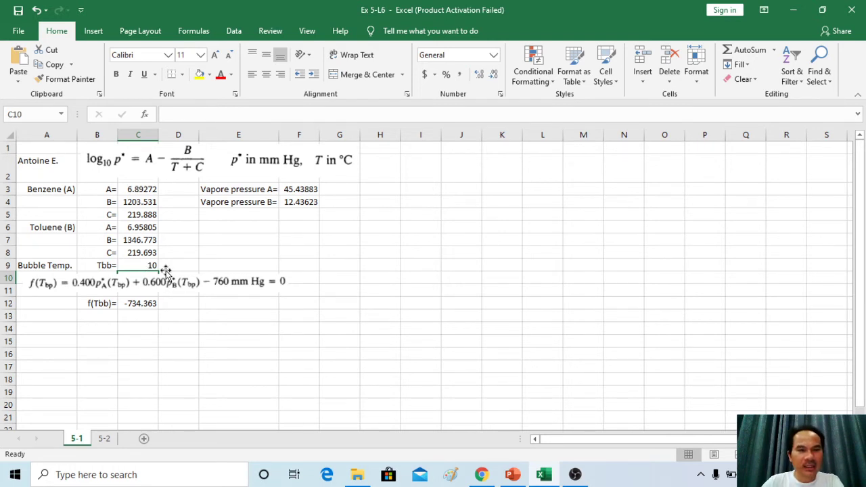
Review the vapor pressure formulas in F3 and F4 and the f(Tbb) formula in C12
{"action": "left_click", "coordinate": [148, 266]}
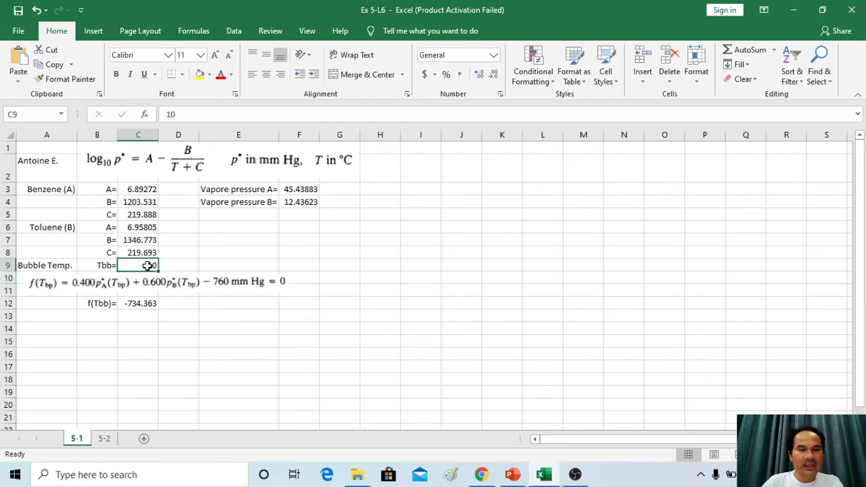
{"action": "left_click", "coordinate": [298, 190]}
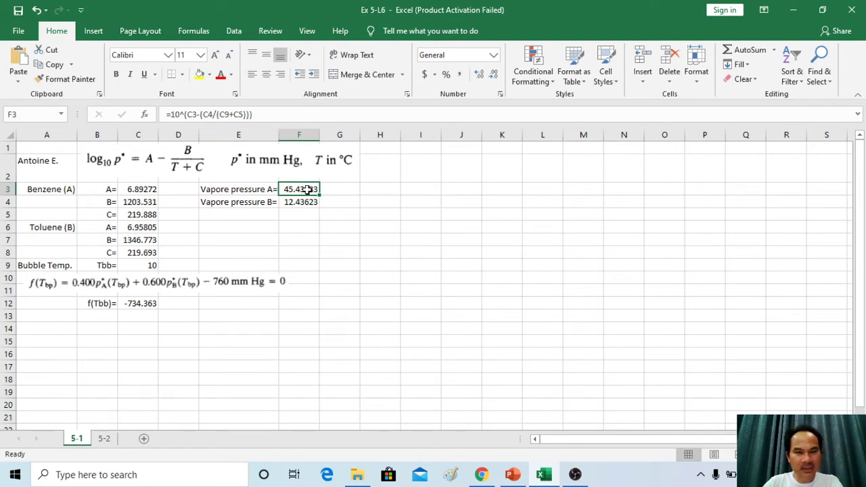
{"action": "key", "text": "Down"}
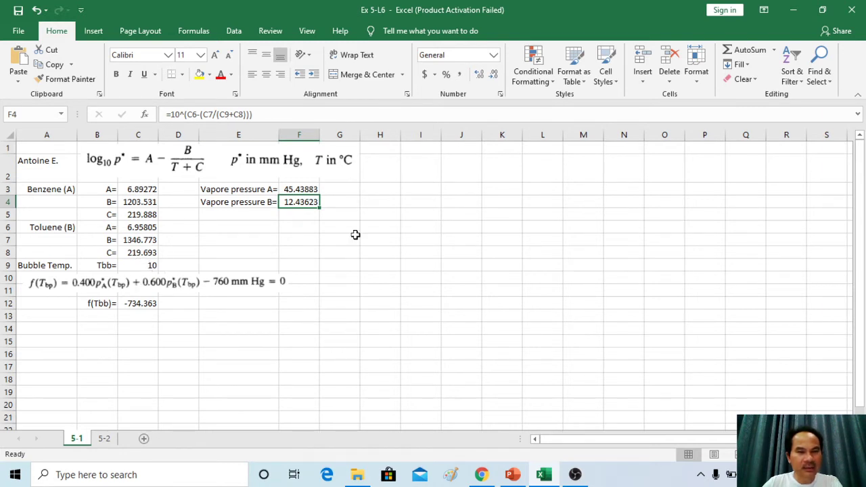
{"action": "key", "text": "Return"}
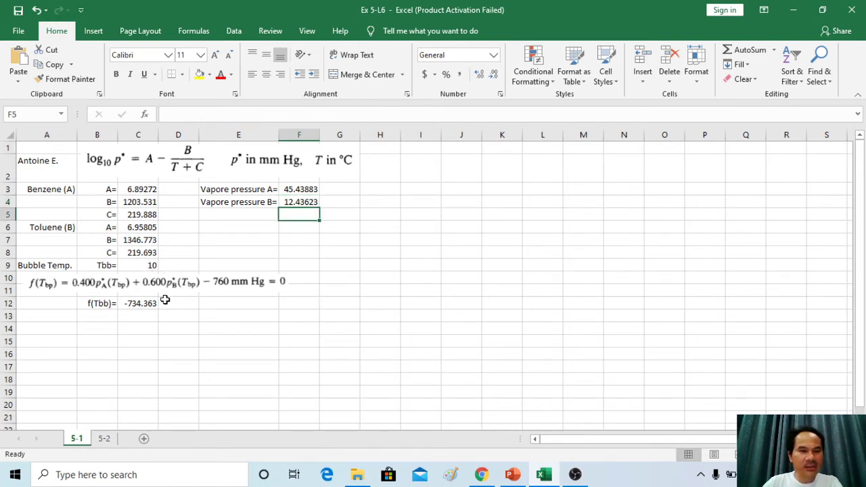
{"action": "left_click", "coordinate": [140, 306]}
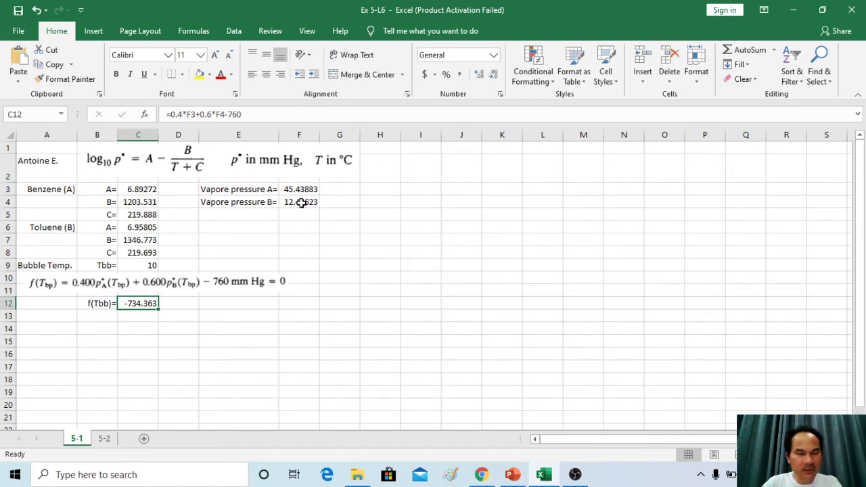
{"action": "left_click", "coordinate": [146, 326]}
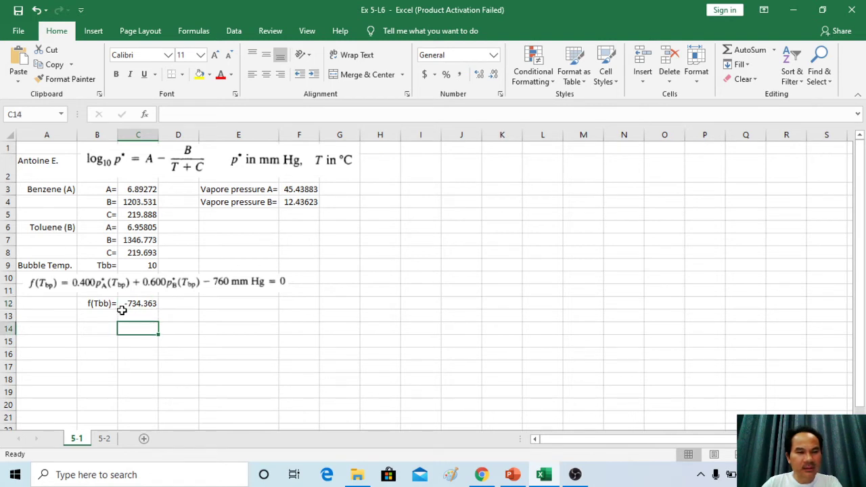
Test bubble temperatures of 20 and then 30 in cell C9
{"action": "left_click", "coordinate": [154, 265]}
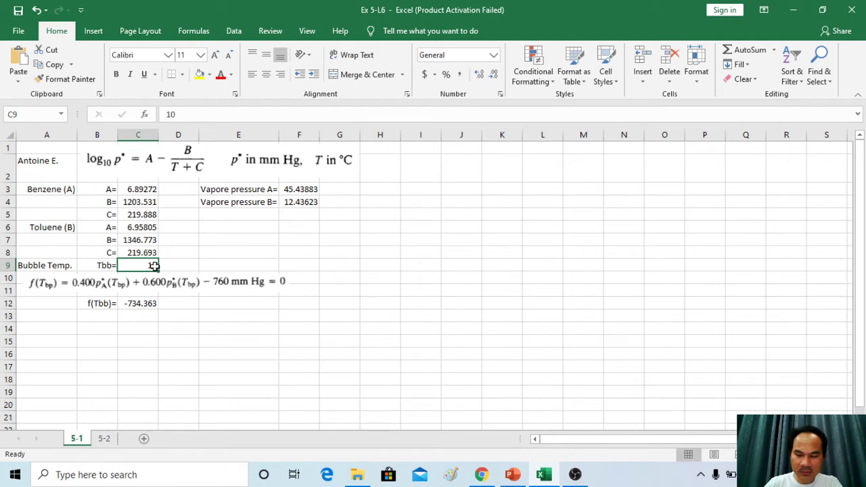
{"action": "type", "text": "20"}
{"action": "key", "text": "Return"}
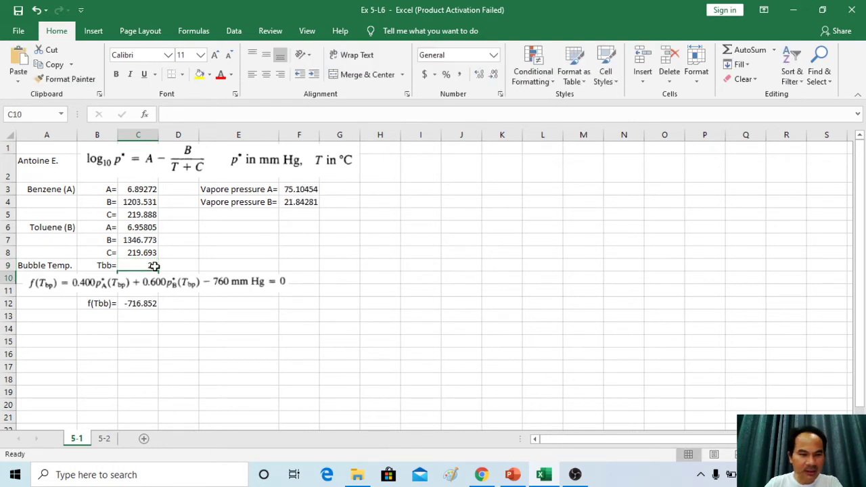
{"action": "left_click", "coordinate": [153, 265]}
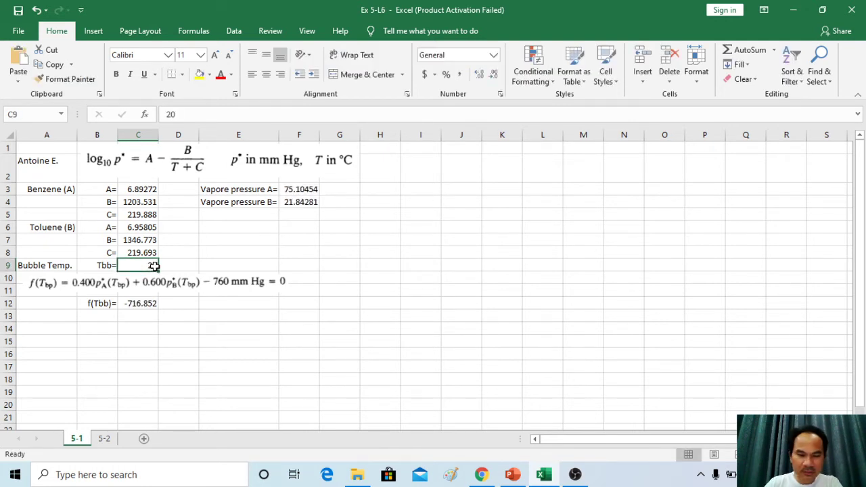
{"action": "type", "text": "30"}
{"action": "key", "text": "Return"}
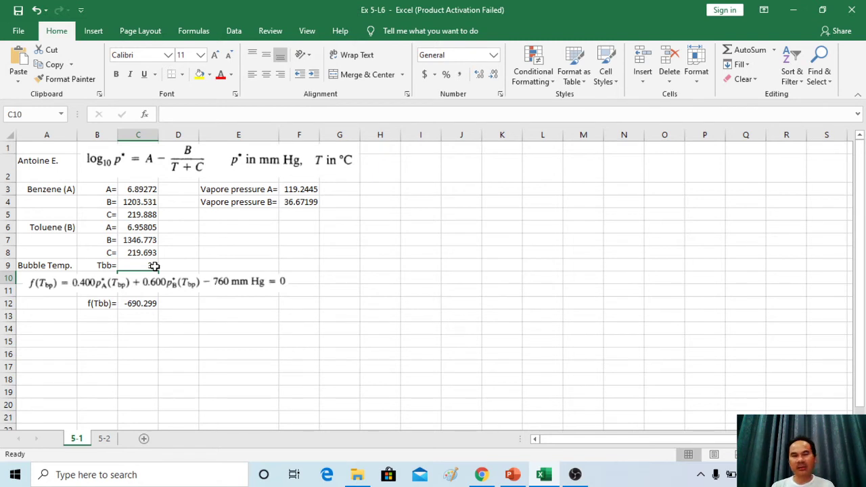
Test bubble temperatures of 50 and then 60 in cell C9
{"action": "left_click", "coordinate": [154, 267]}
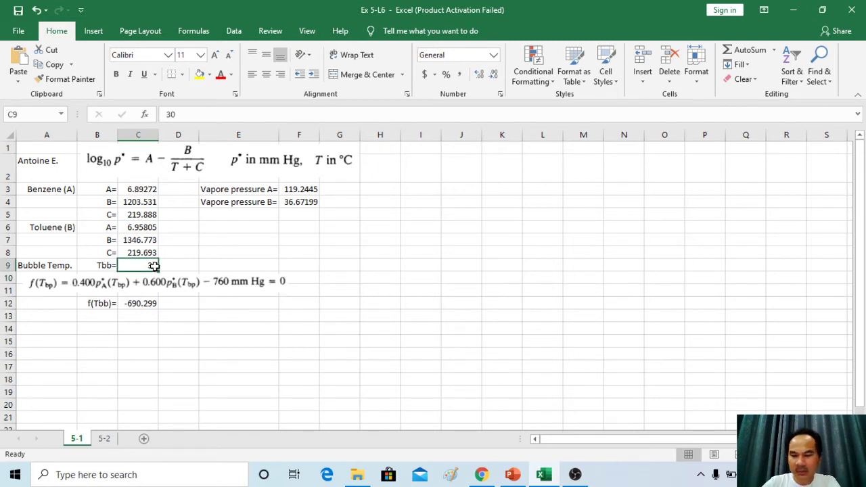
{"action": "type", "text": "50"}
{"action": "key", "text": "Return"}
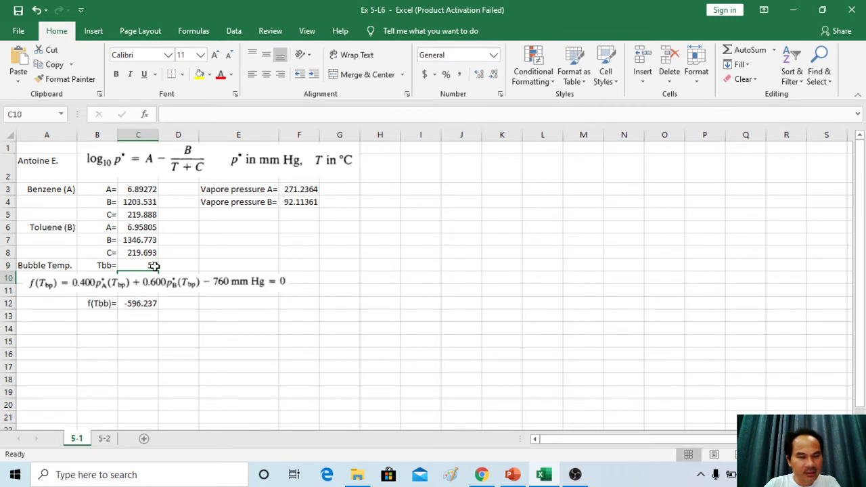
{"action": "left_click", "coordinate": [154, 267]}
{"action": "type", "text": "60"}
{"action": "key", "text": "Return"}
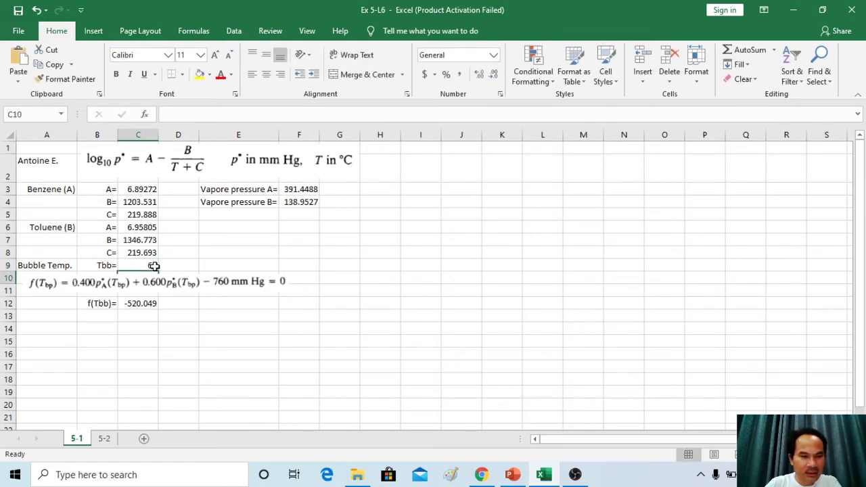
{"action": "key", "text": "Return"}
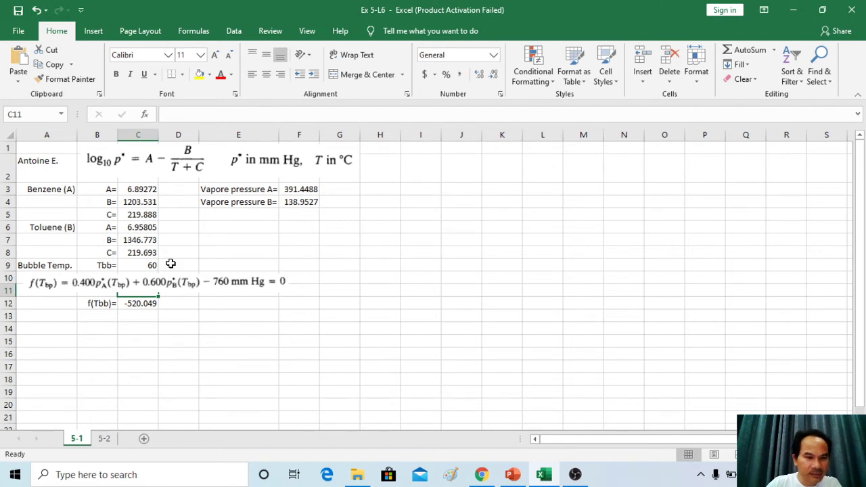
Test bubble temperatures of 80 and then 90 in cell C9
{"action": "left_click", "coordinate": [145, 267]}
{"action": "type", "text": "80"}
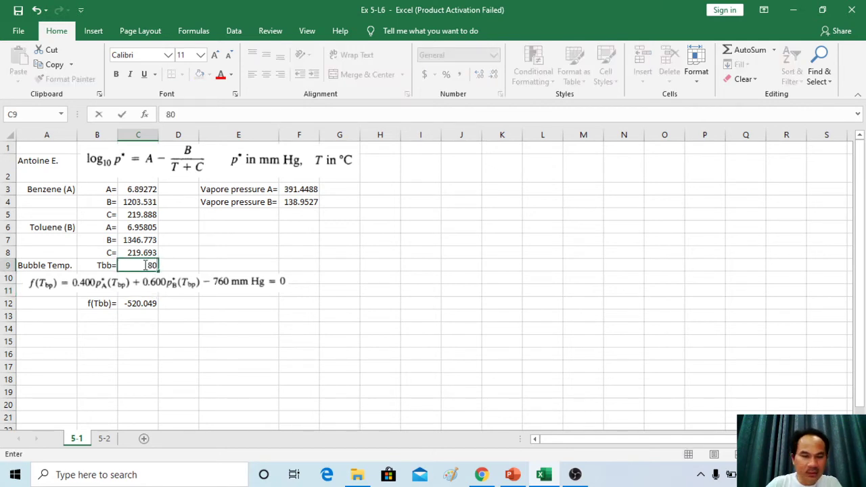
{"action": "key", "text": "Return"}
{"action": "left_click", "coordinate": [144, 264]}
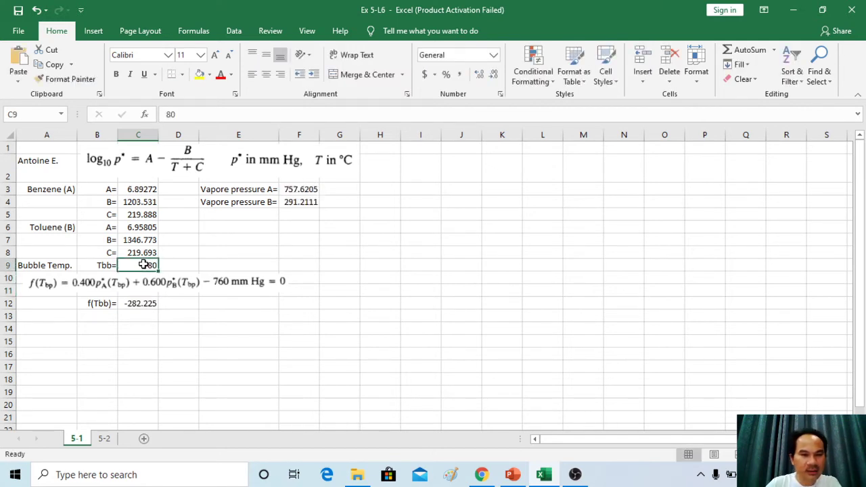
{"action": "type", "text": "90"}
{"action": "key", "text": "Return"}
Try a bubble temperature of 100 in cell C9, and set it back to 90
{"action": "left_click", "coordinate": [145, 265]}
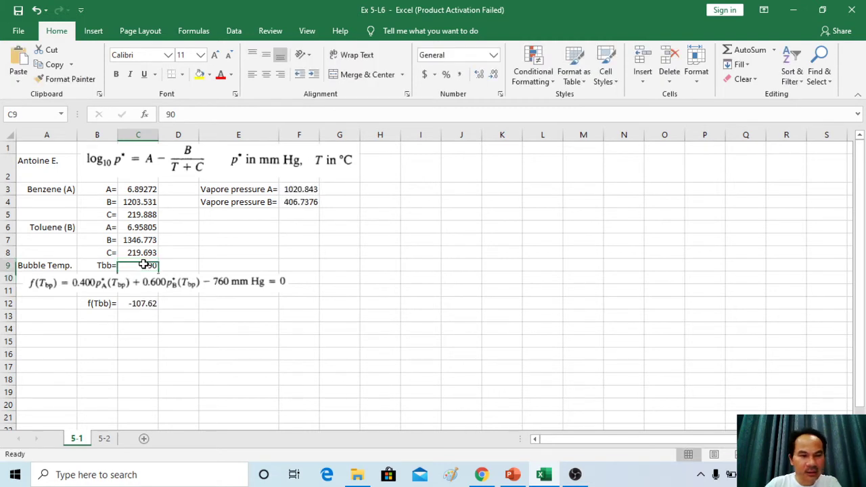
{"action": "type", "text": "100"}
{"action": "key", "text": "Return"}
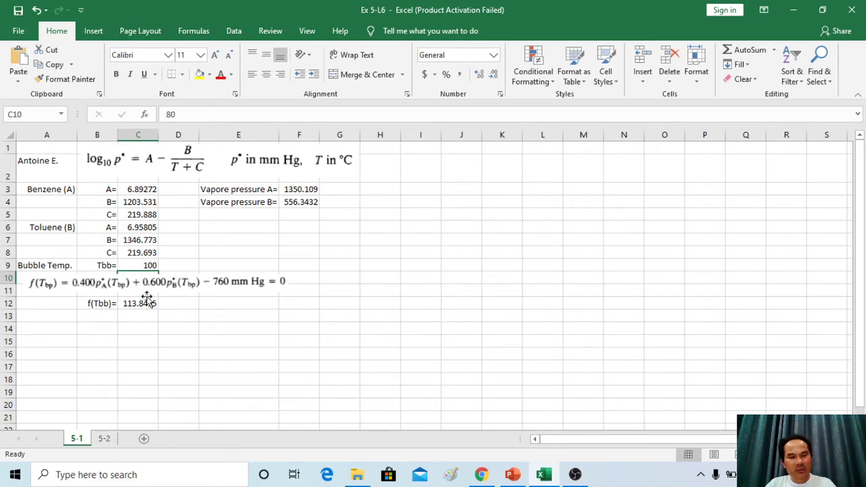
{"action": "left_click", "coordinate": [148, 265]}
{"action": "type", "text": "80"}
{"action": "key", "text": "Return"}
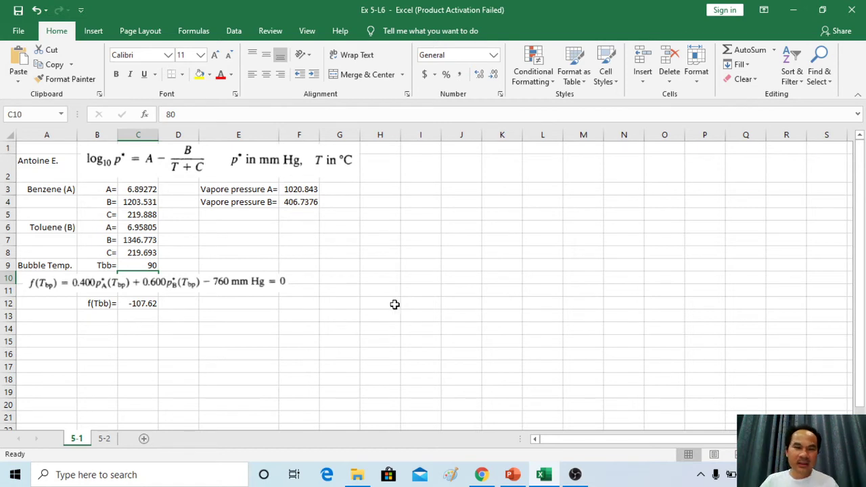
{"action": "left_click", "coordinate": [233, 31]}
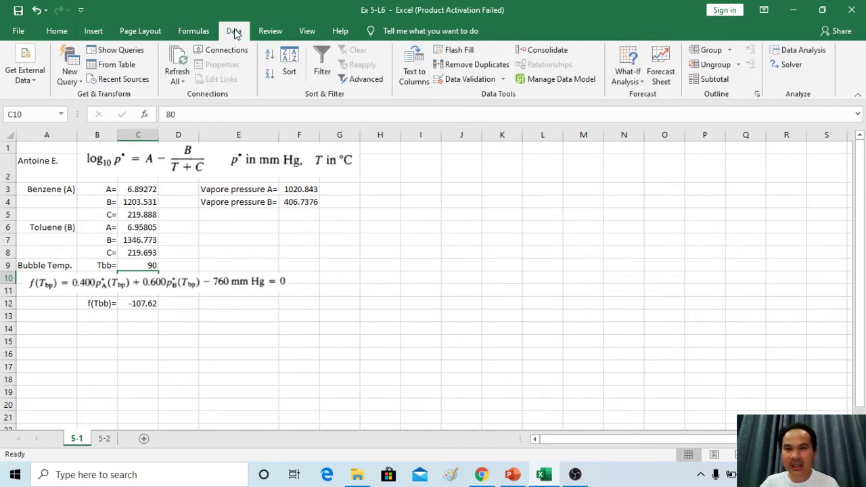
{"action": "left_click", "coordinate": [642, 81]}
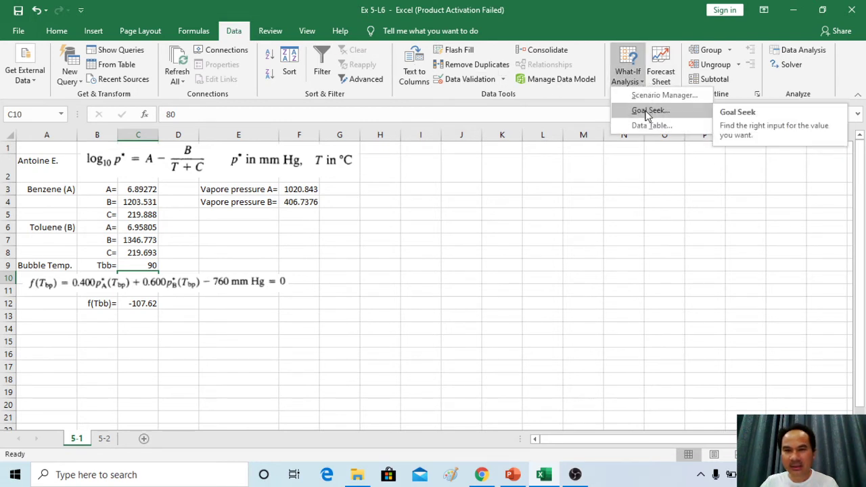
{"action": "left_click", "coordinate": [648, 111]}
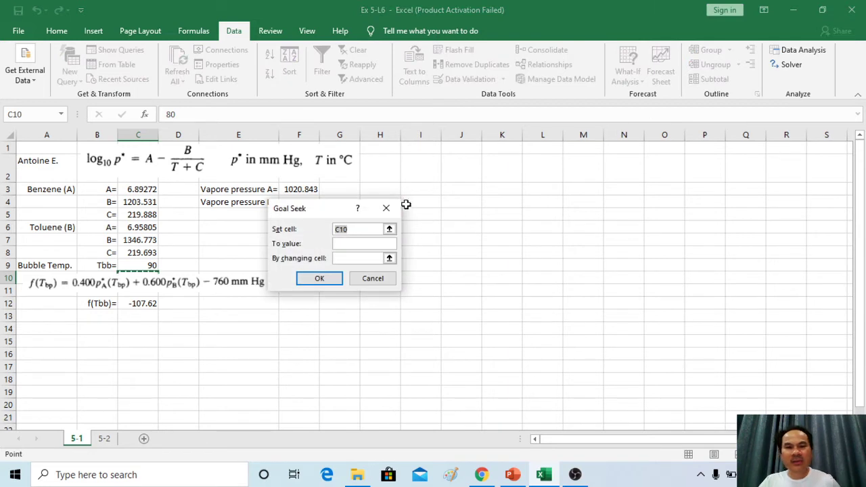
{"action": "left_click_drag", "start_coordinate": [323, 216], "coordinate": [412, 175]}
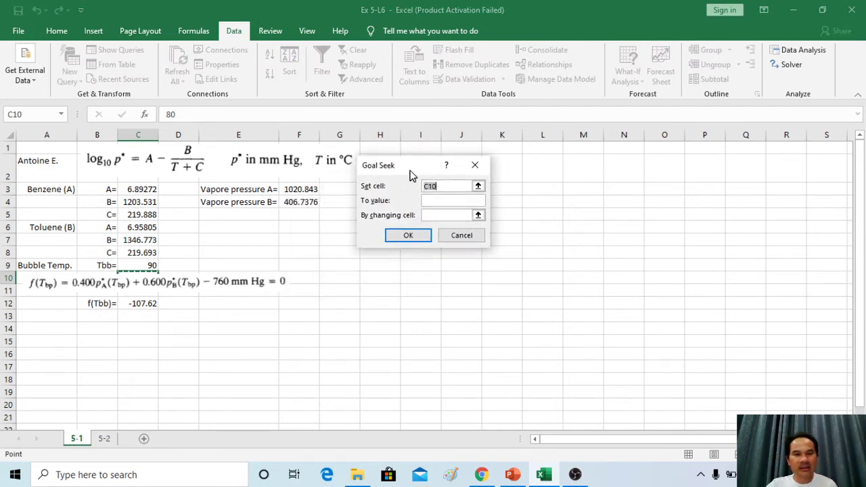
{"action": "left_click", "coordinate": [478, 170]}
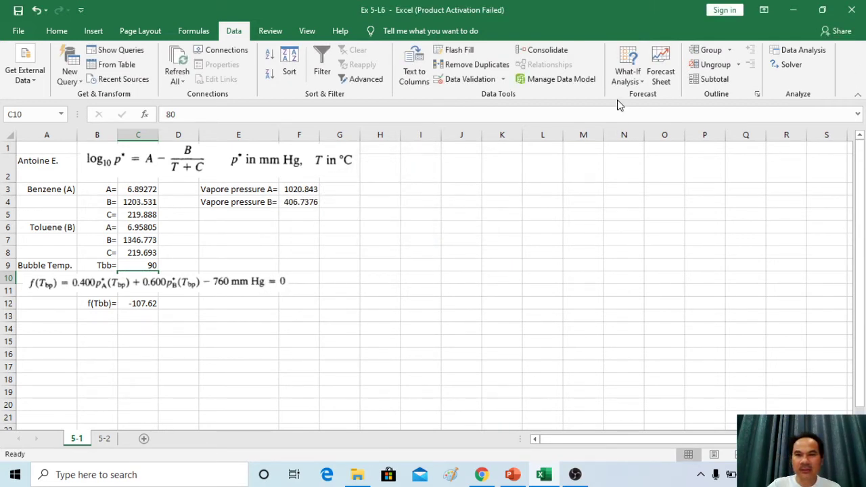
Start a Goal Seek on the f(Tbb) result in cell C12 with a target value of 0
{"action": "left_click", "coordinate": [639, 84]}
{"action": "left_click", "coordinate": [649, 111]}
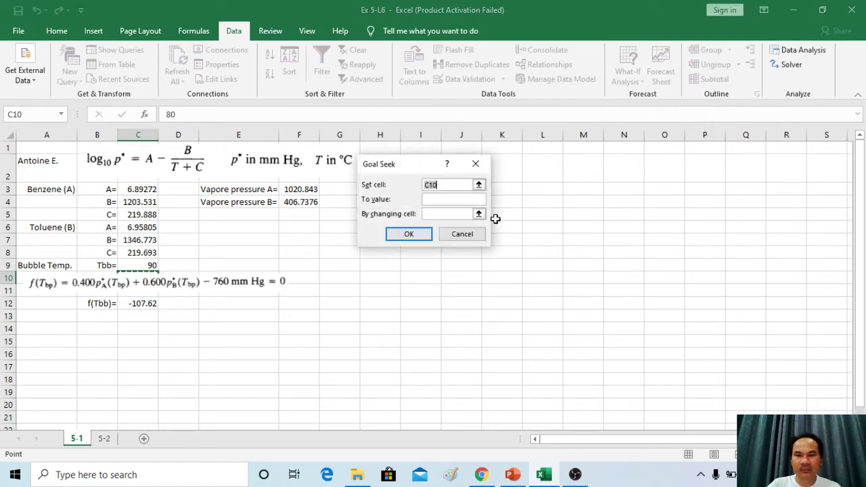
{"action": "left_click", "coordinate": [478, 187]}
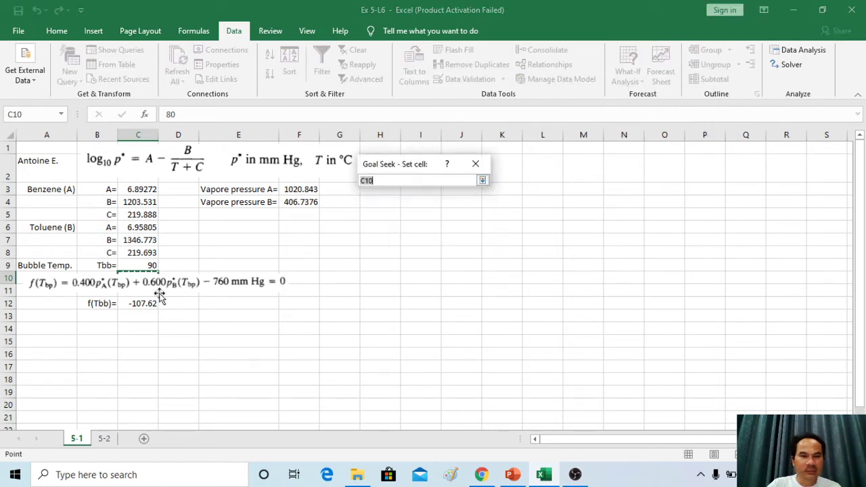
{"action": "left_click", "coordinate": [146, 303]}
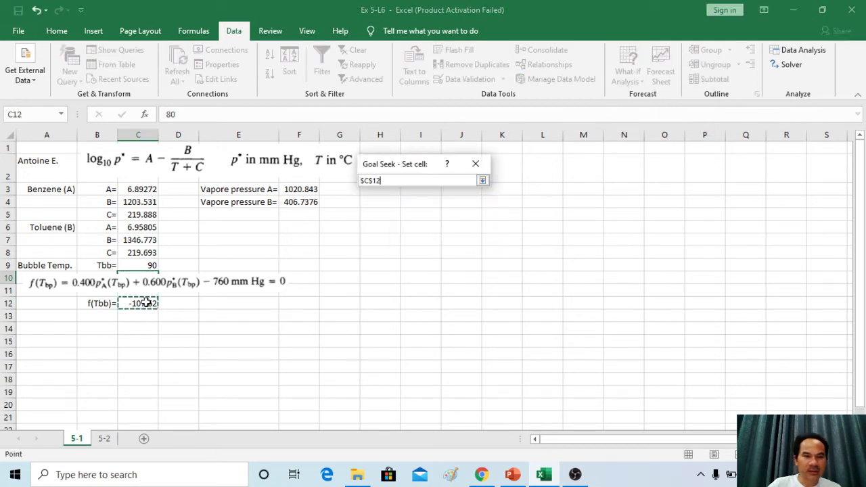
{"action": "key", "text": "Return"}
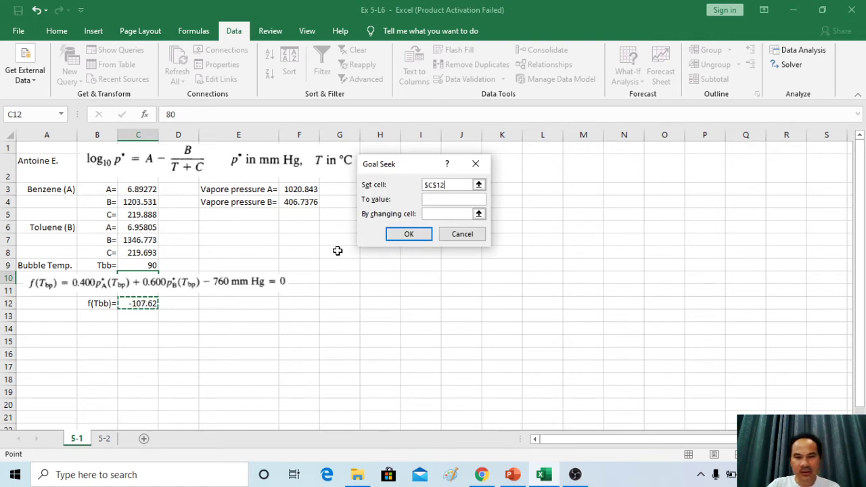
{"action": "left_click", "coordinate": [427, 198]}
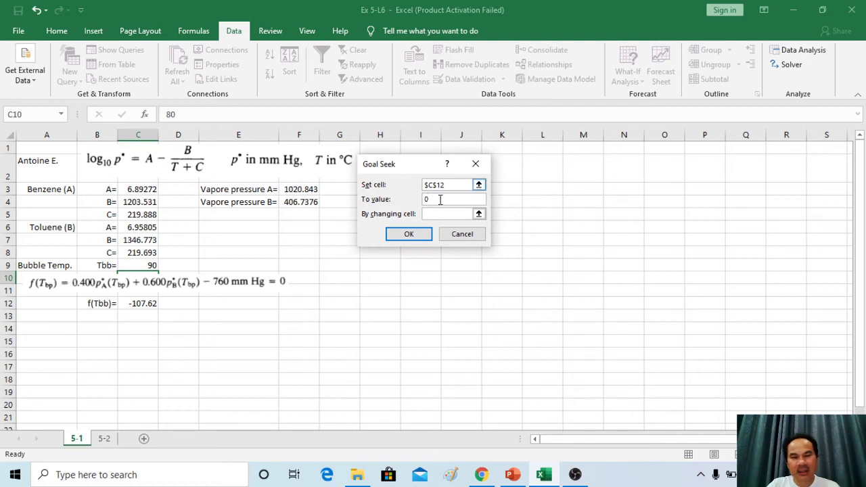
Run the Goal Seek with the bubble temperature in C9 as the changing cell, and accept the solution
{"action": "left_click", "coordinate": [478, 214]}
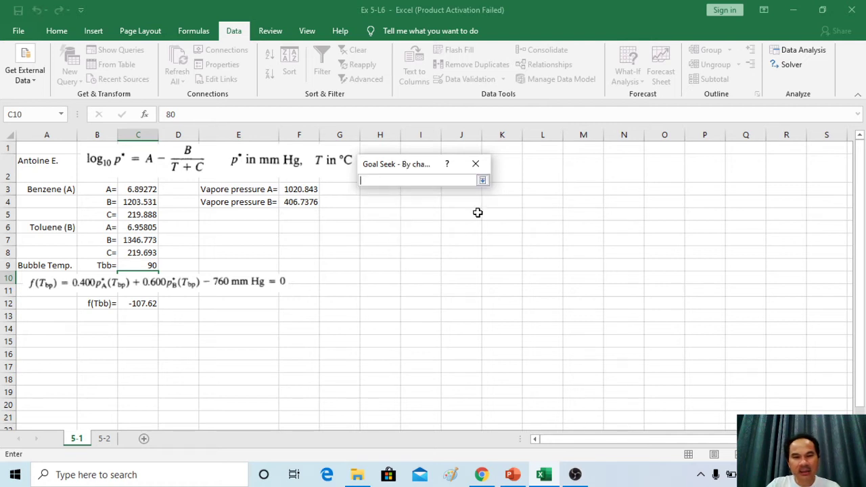
{"action": "left_click", "coordinate": [146, 266]}
{"action": "key", "text": "Return"}
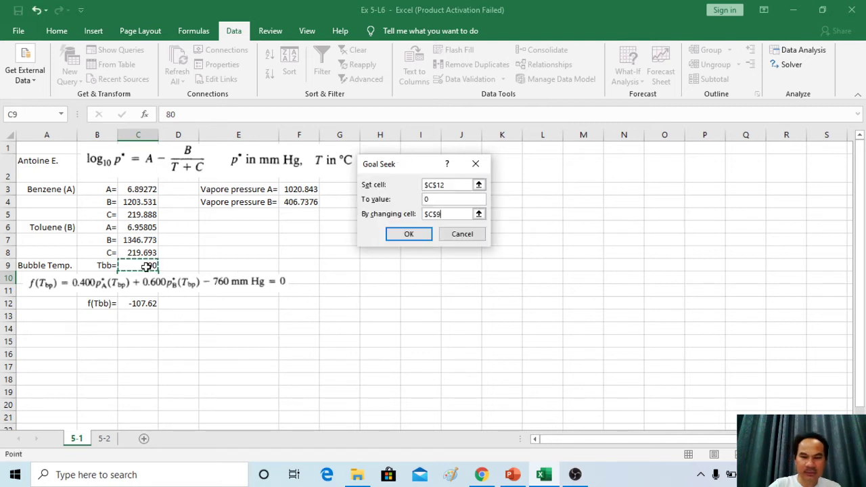
{"action": "left_click", "coordinate": [409, 234]}
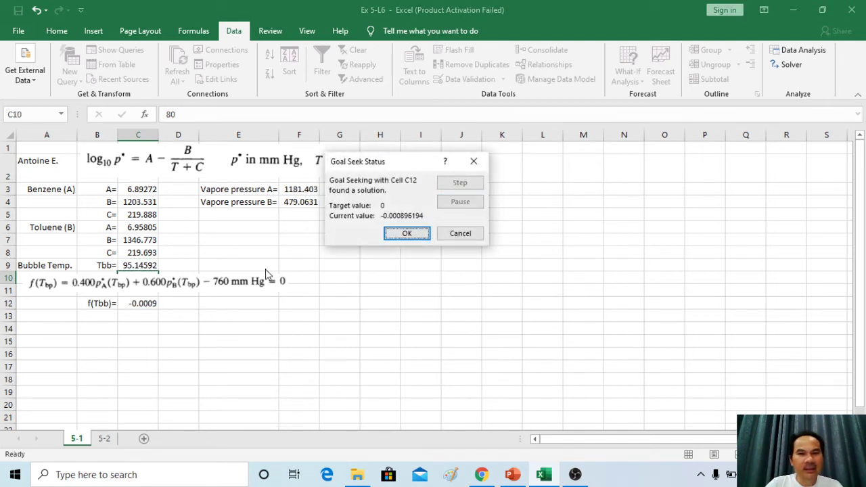
{"action": "left_click", "coordinate": [410, 238]}
{"action": "left_click", "coordinate": [149, 266]}
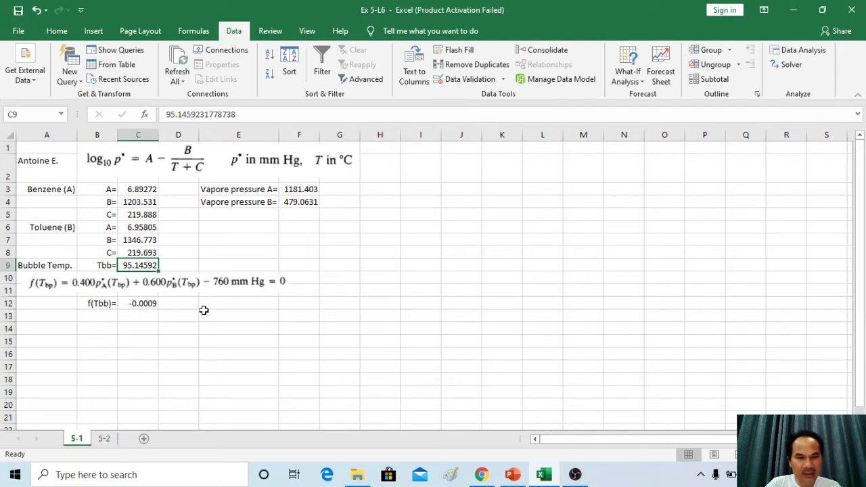
Inspect the f(Tbb) formula in cell C12, and open Solver briefly before closing it without solving
{"action": "left_click", "coordinate": [148, 305]}
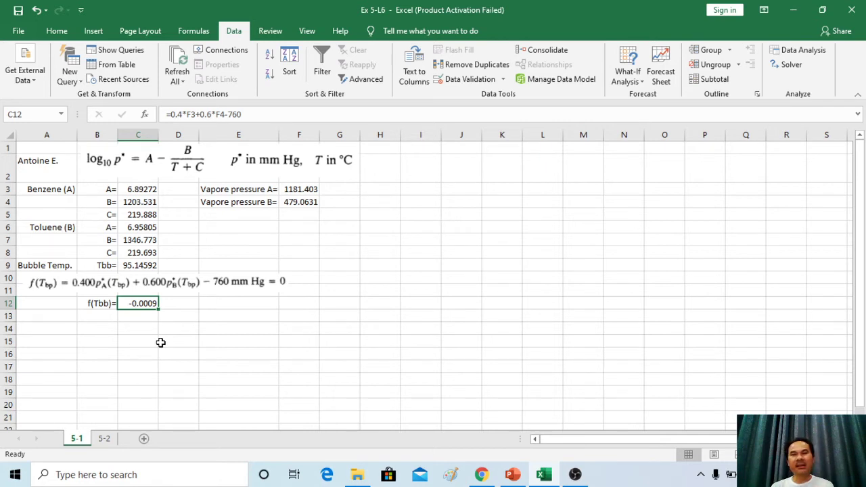
{"action": "left_click", "coordinate": [444, 317]}
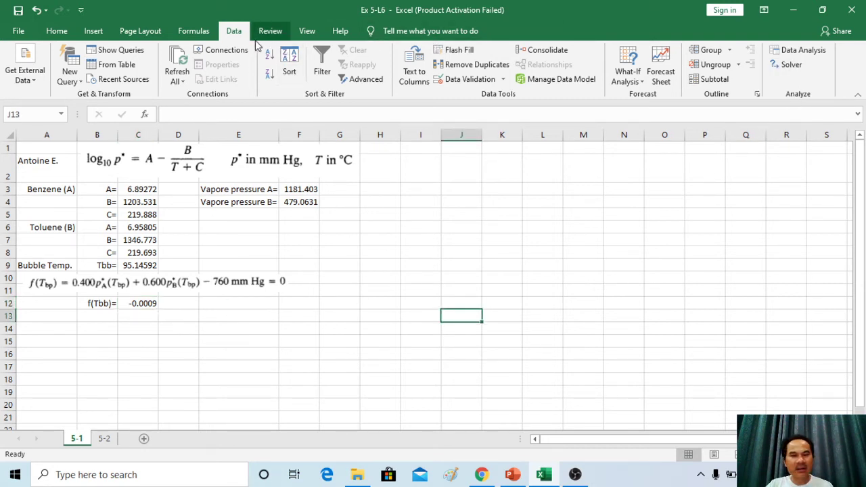
{"action": "left_click", "coordinate": [790, 66]}
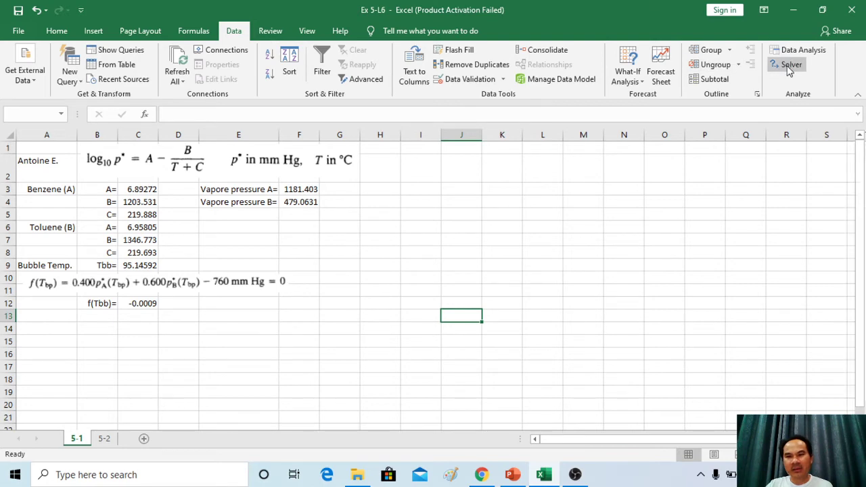
{"action": "left_click", "coordinate": [561, 370]}
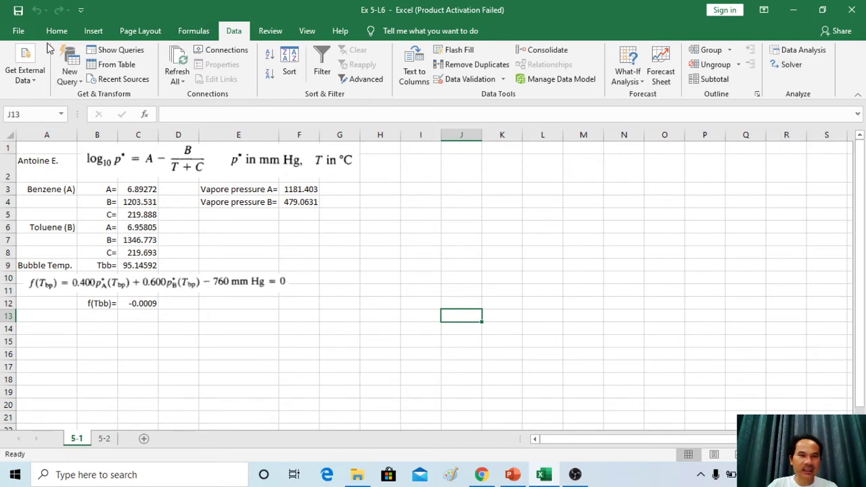
Check the Solver Add-in's activation in the Excel add-ins list from the program options, and confirm the list
{"action": "left_click", "coordinate": [18, 31]}
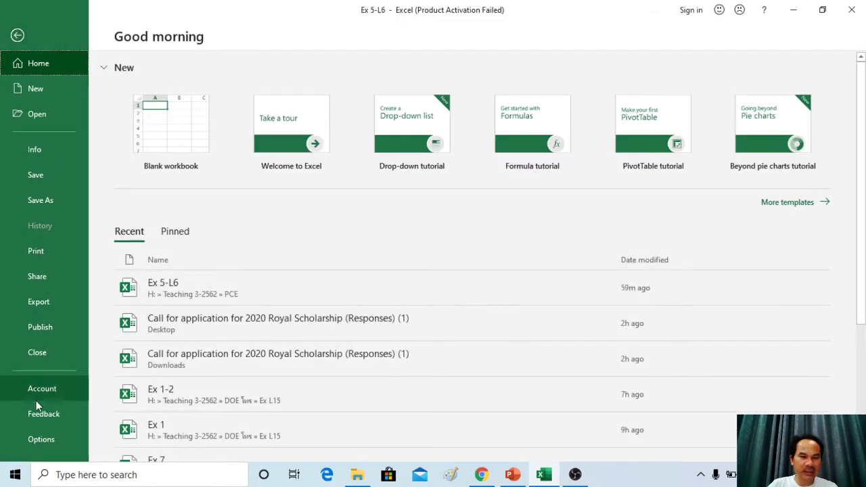
{"action": "left_click", "coordinate": [39, 442]}
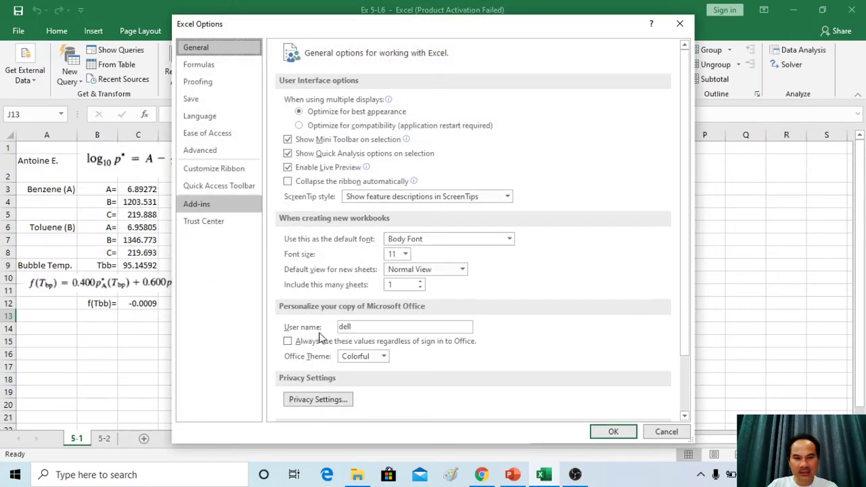
{"action": "left_click", "coordinate": [215, 207]}
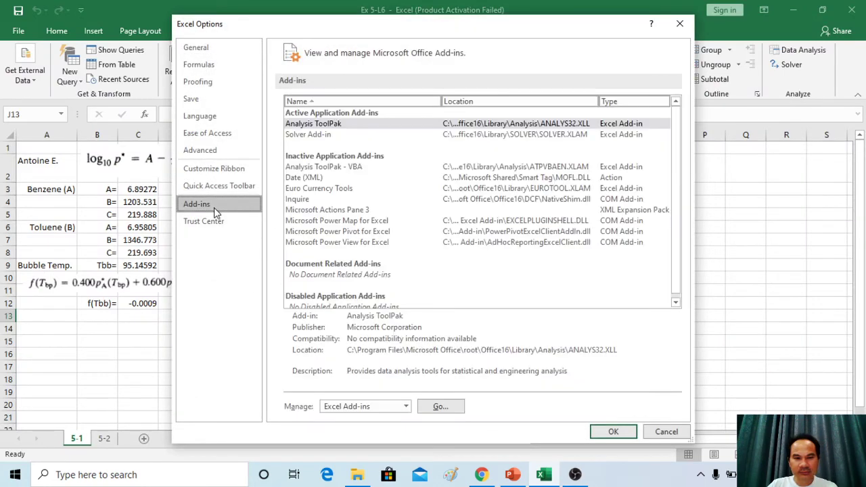
{"action": "left_click", "coordinate": [441, 408]}
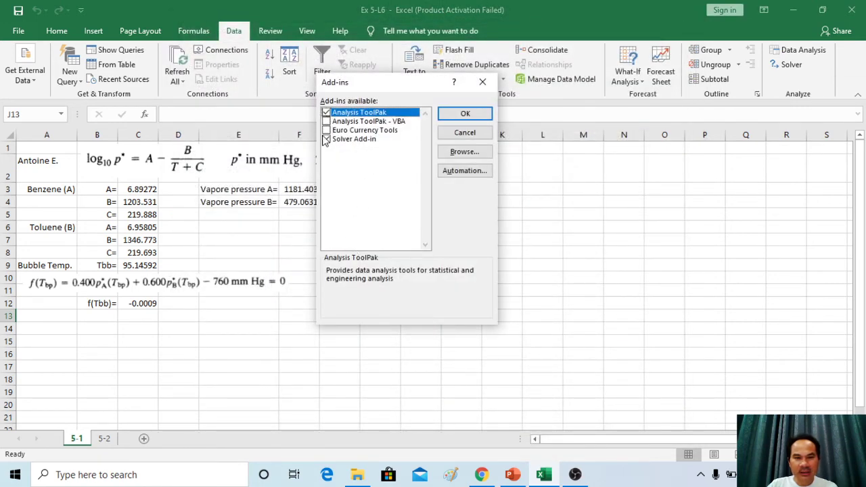
{"action": "left_click", "coordinate": [464, 114]}
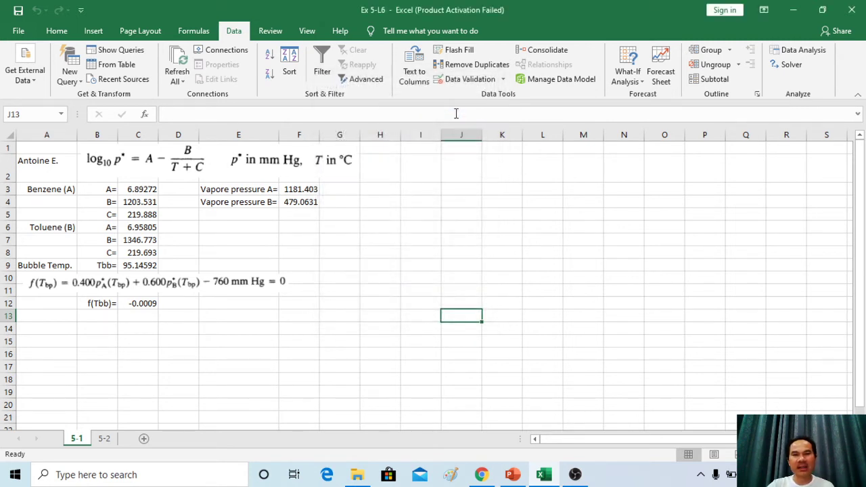
{"action": "left_click", "coordinate": [791, 66]}
{"action": "left_click_drag", "start_coordinate": [433, 32], "coordinate": [538, 89]}
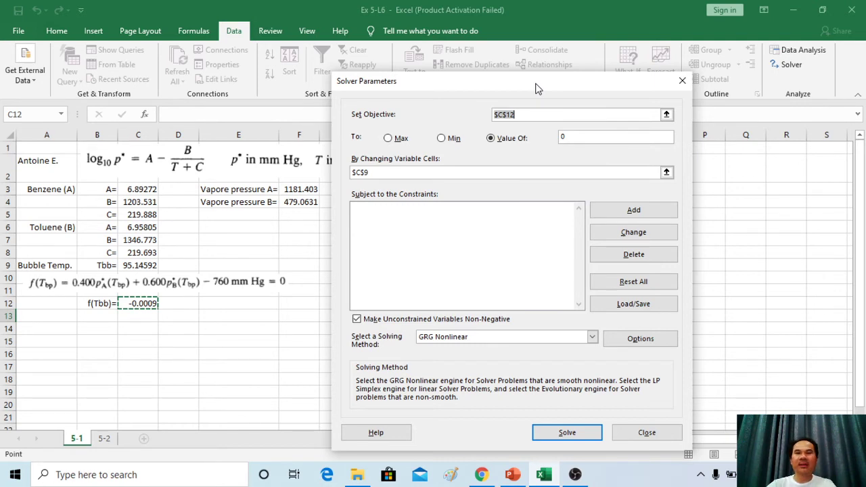
{"action": "left_click", "coordinate": [667, 114]}
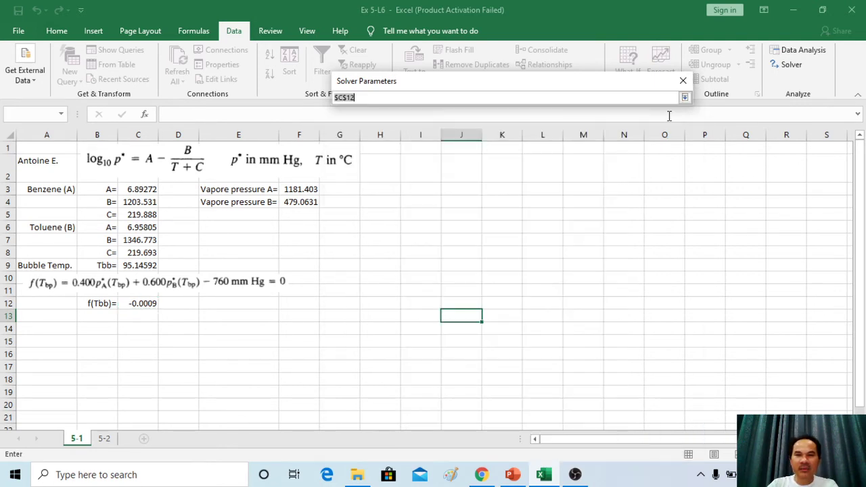
{"action": "left_click", "coordinate": [150, 305]}
{"action": "left_click", "coordinate": [150, 265]}
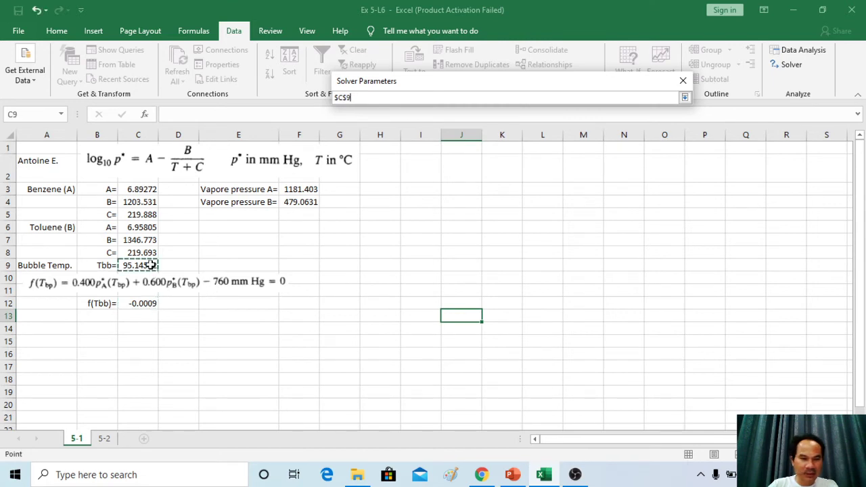
{"action": "left_click", "coordinate": [682, 81]}
{"action": "left_click", "coordinate": [646, 432]}
Set the bubble temperature in cell C9 to 50 as the starting guess
{"action": "left_click", "coordinate": [150, 266]}
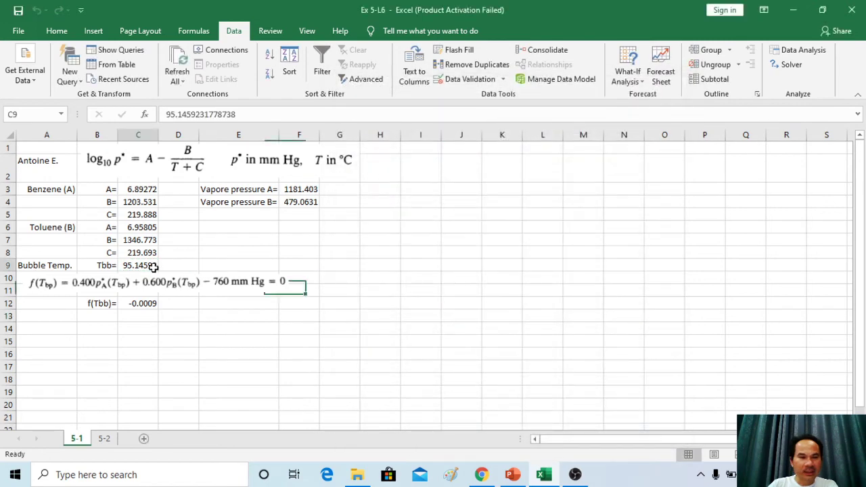
{"action": "type", "text": "50"}
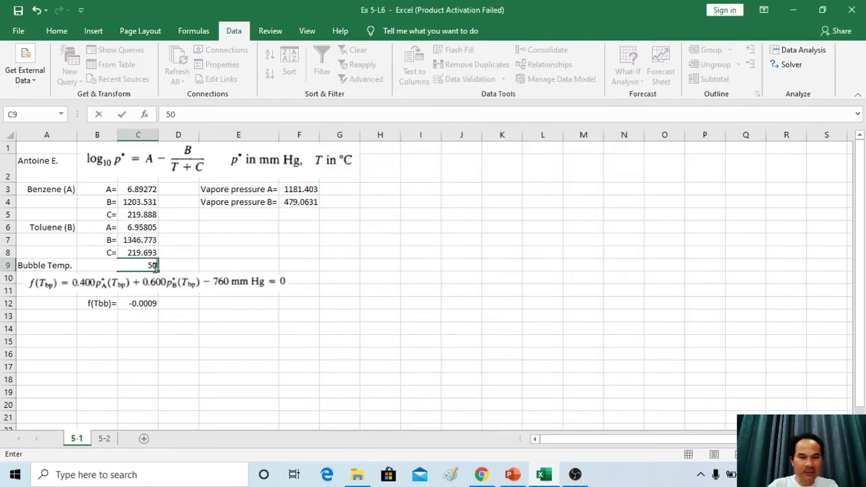
{"action": "key", "text": "Return"}
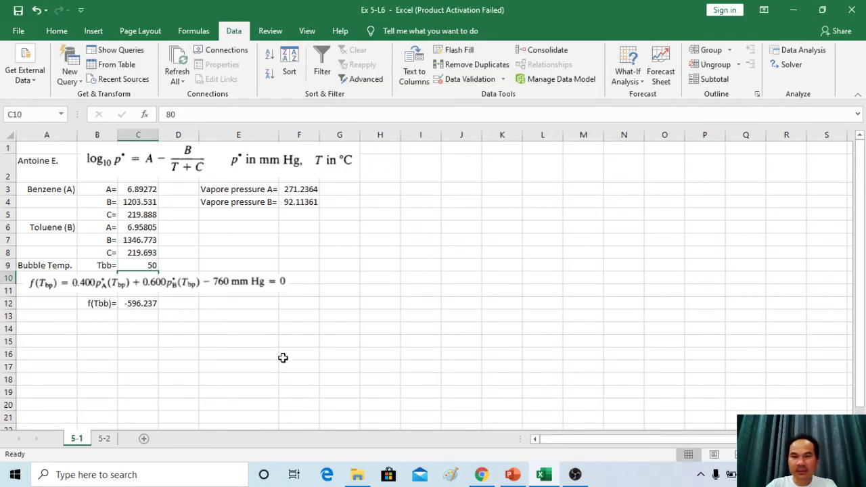
Start Solver and set its objective to the f(Tbb) result in cell C12
{"action": "left_click", "coordinate": [789, 64]}
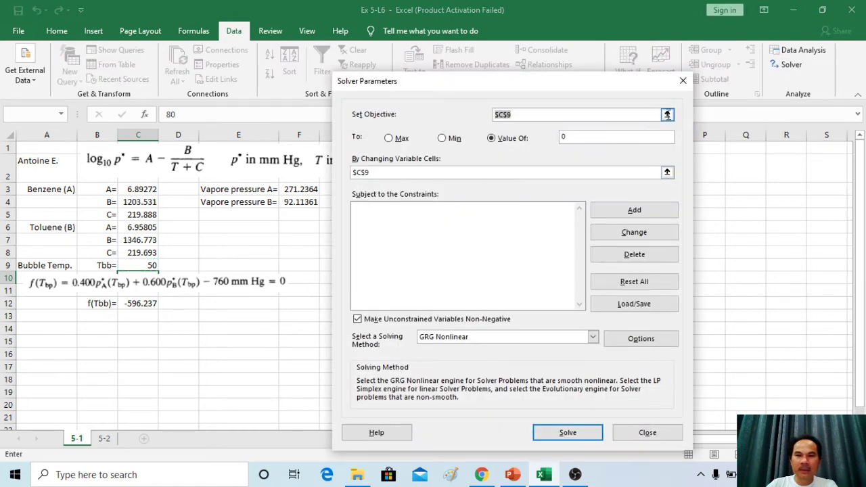
{"action": "left_click", "coordinate": [667, 113]}
{"action": "left_click", "coordinate": [139, 303]}
{"action": "key", "text": "Return"}
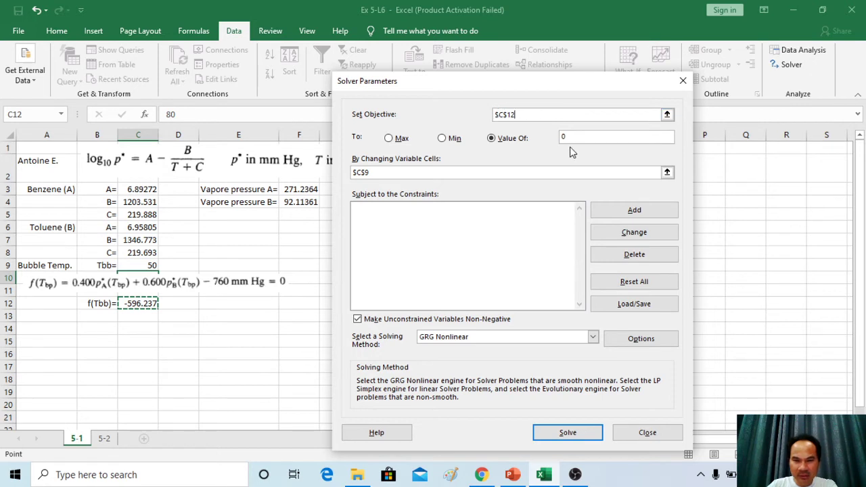
Choose the bubble temperature in C9 as the changing variable cell, run Solver with GRG Nonlinear, and keep the solution
{"action": "left_click", "coordinate": [667, 172]}
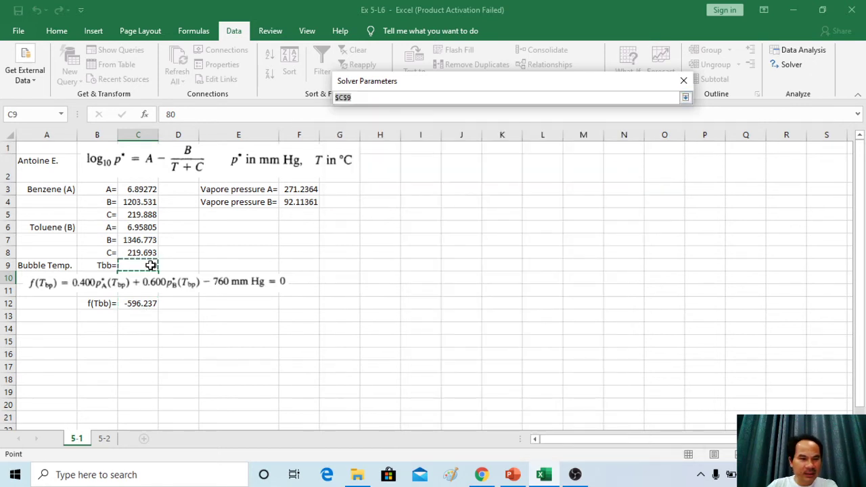
{"action": "left_click", "coordinate": [151, 265]}
{"action": "key", "text": "Return"}
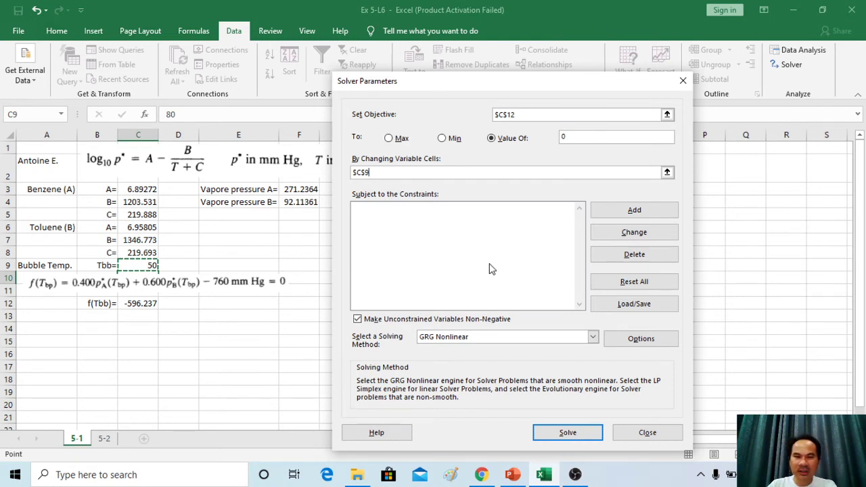
{"action": "left_click", "coordinate": [567, 433]}
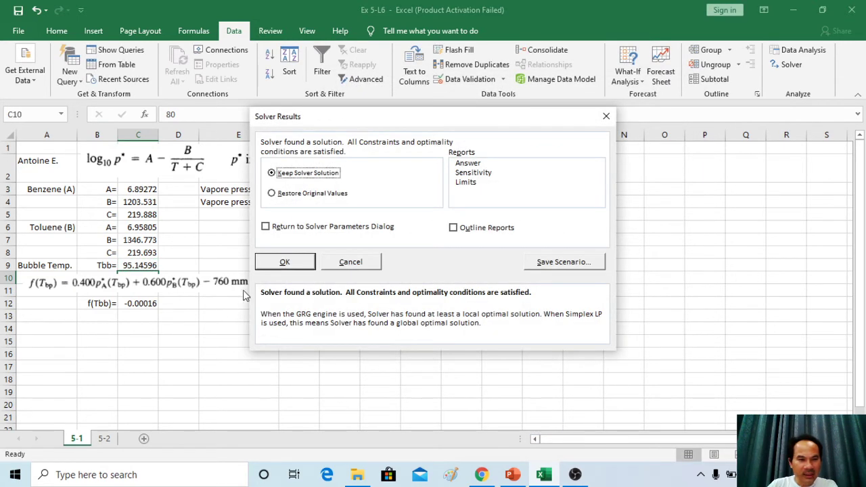
{"action": "left_click", "coordinate": [302, 262]}
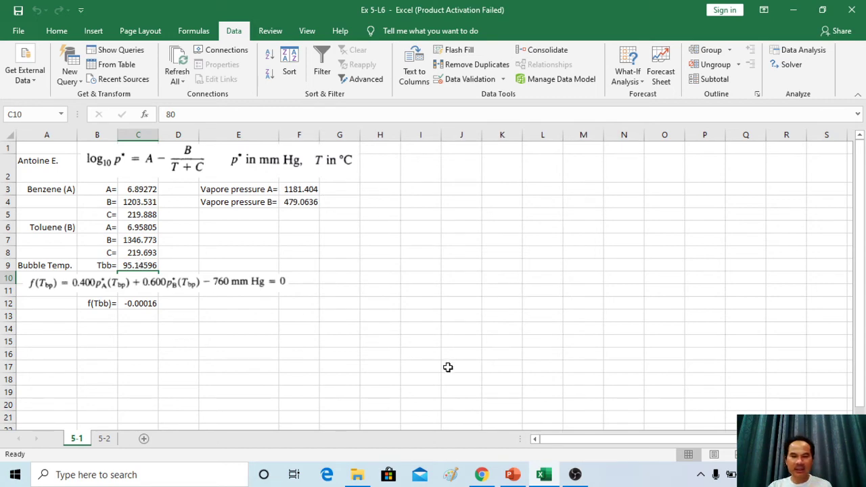
Switch to the Lecture 06-Multiphase system presentation in PowerPoint, start the slide show at slide 33, and advance to the next slide
{"action": "mouse_move", "coordinate": [516, 460]}
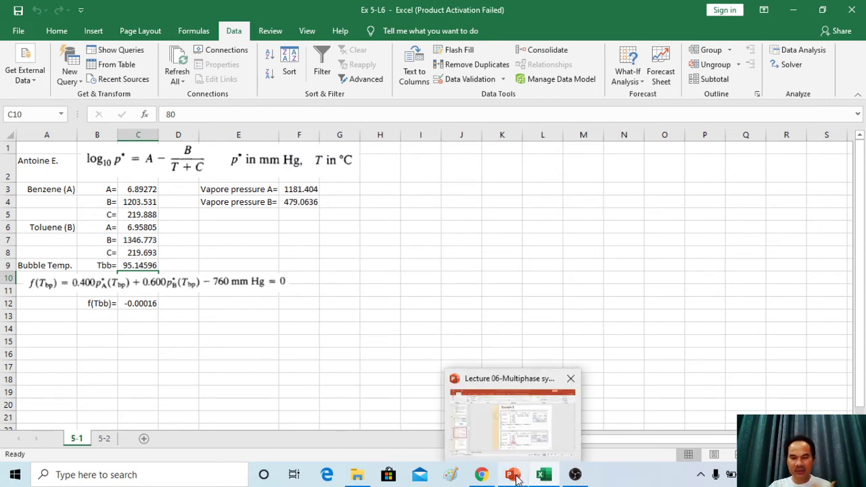
{"action": "left_click", "coordinate": [519, 477]}
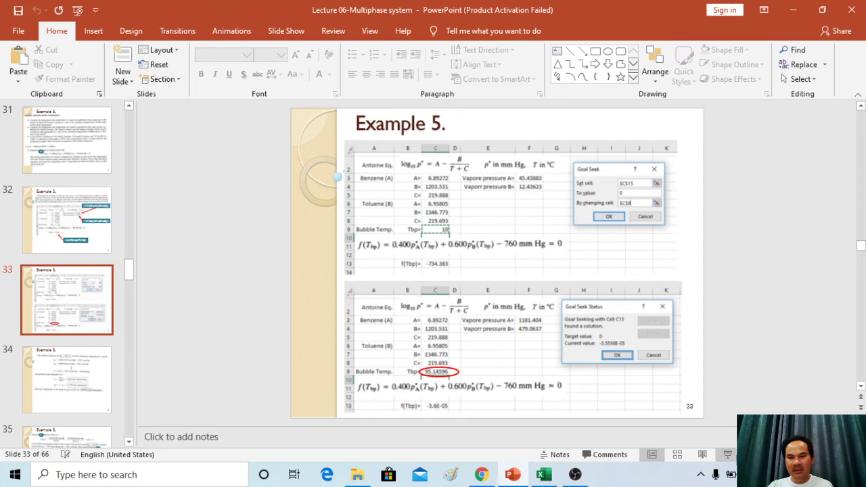
{"action": "left_click", "coordinate": [728, 455]}
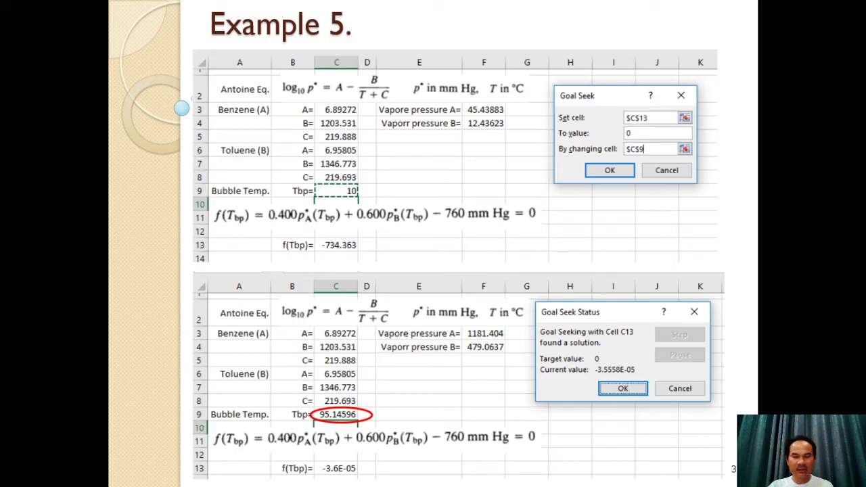
{"action": "key", "text": "Right"}
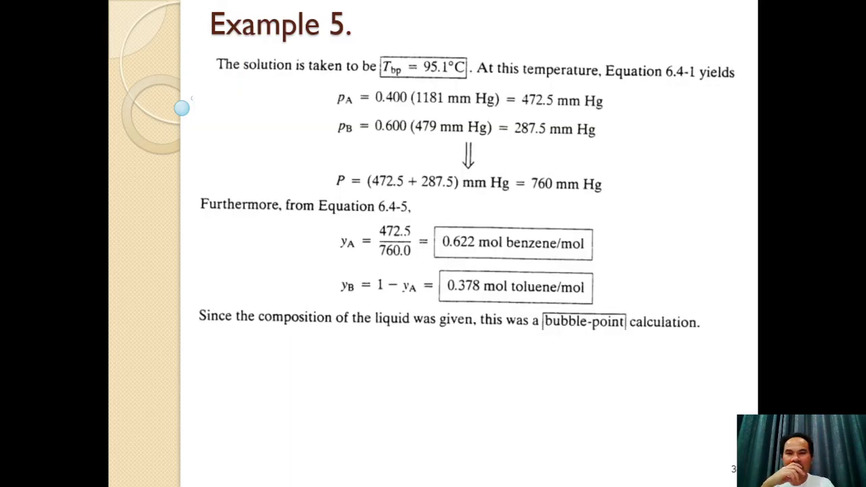